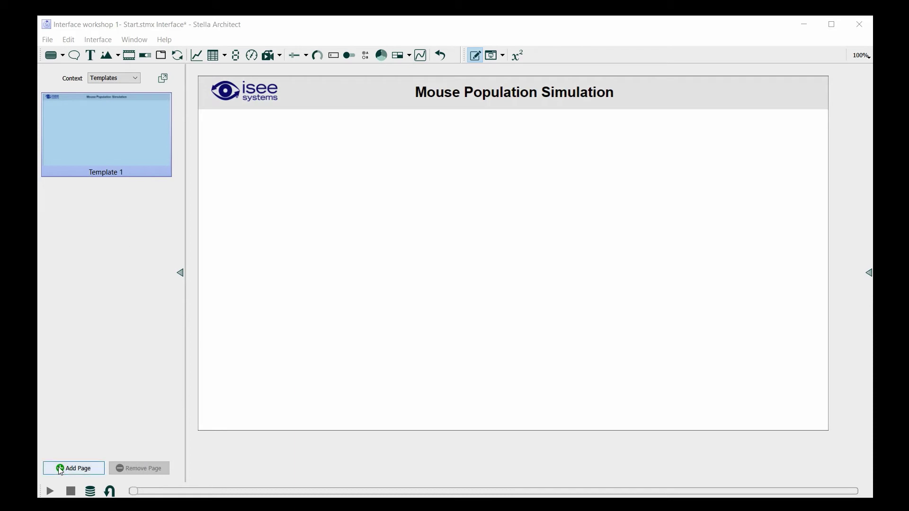
Step: Add a new template page and set its template to Template 1
{"action": "left_click", "coordinate": [75, 468]}
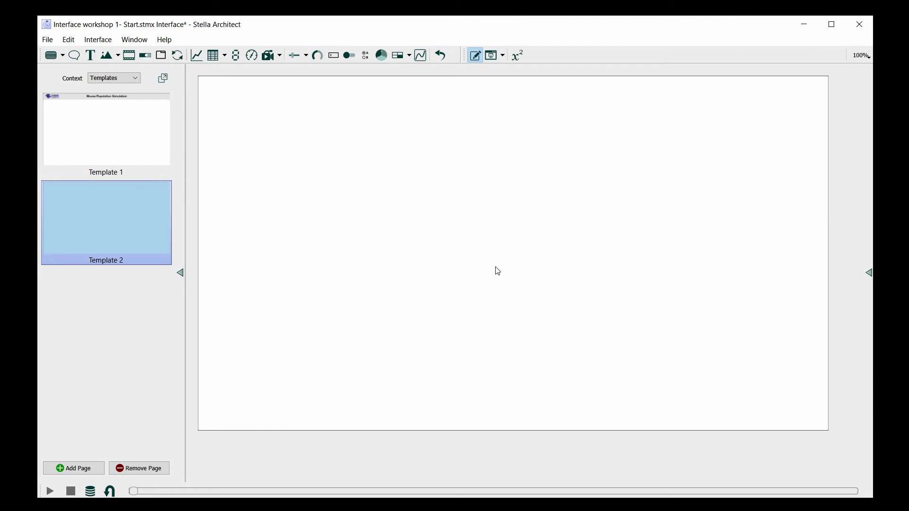
{"action": "double_click", "coordinate": [476, 261]}
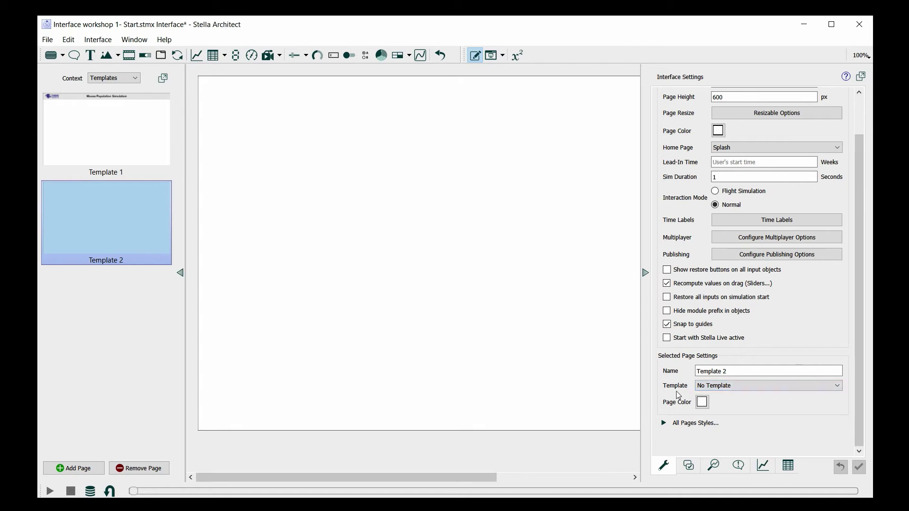
{"action": "left_click", "coordinate": [741, 389]}
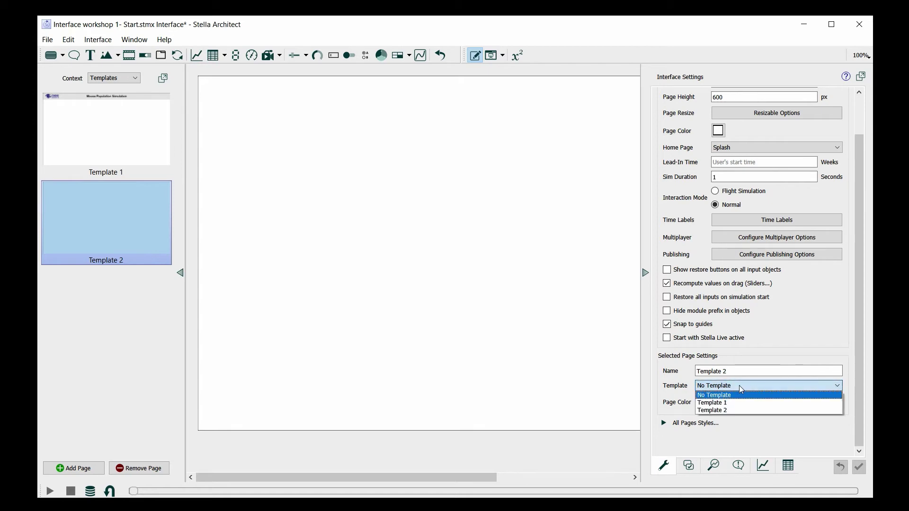
{"action": "left_click", "coordinate": [722, 403]}
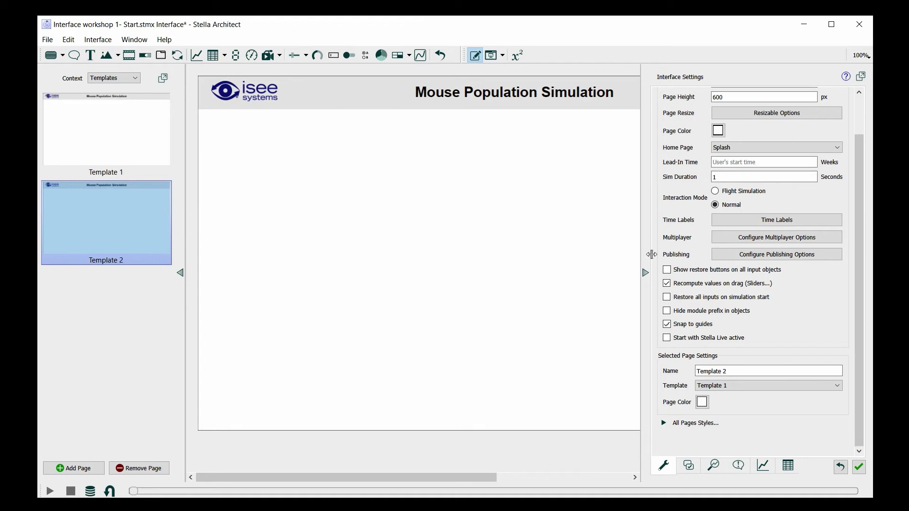
{"action": "left_click", "coordinate": [644, 272]}
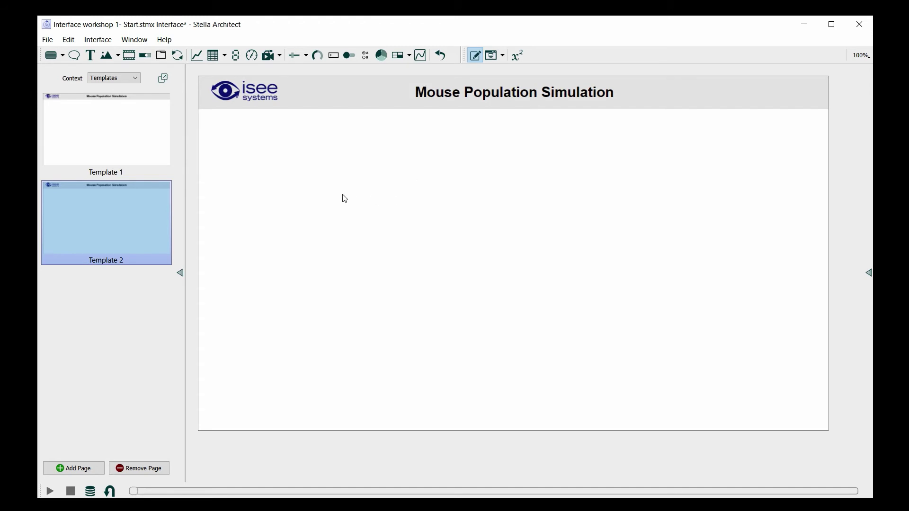
Step: Place a graphics frame on Template 2 and resize it to fill the whole page area below the grey header
{"action": "left_click", "coordinate": [108, 58]}
{"action": "left_click", "coordinate": [350, 175]}
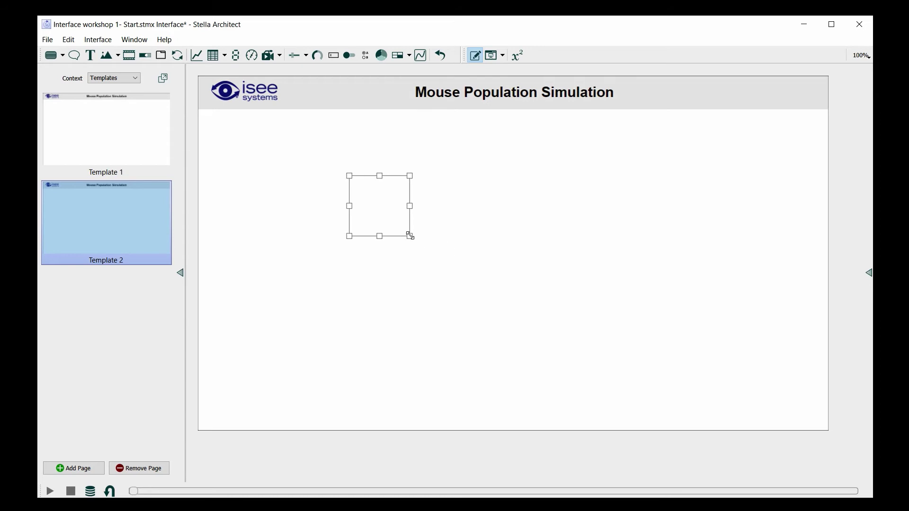
{"action": "left_click_drag", "start_coordinate": [410, 236], "coordinate": [828, 428]}
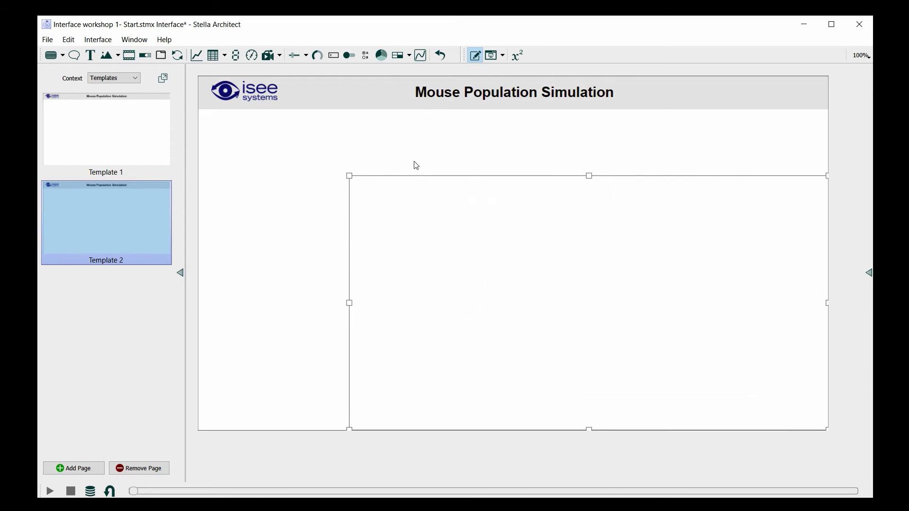
{"action": "left_click_drag", "start_coordinate": [350, 178], "coordinate": [198, 110]}
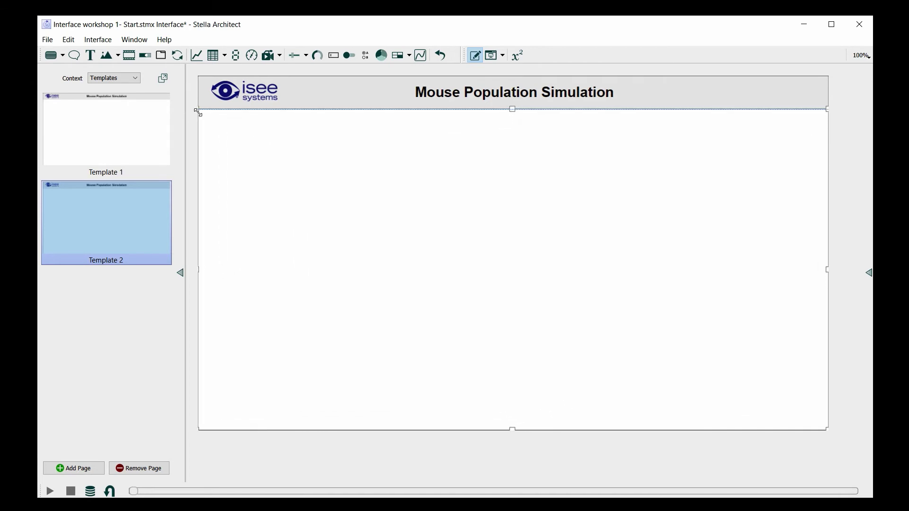
Step: Import the image file "lighter mouse background.png" into the graphics frame
{"action": "double_click", "coordinate": [487, 251]}
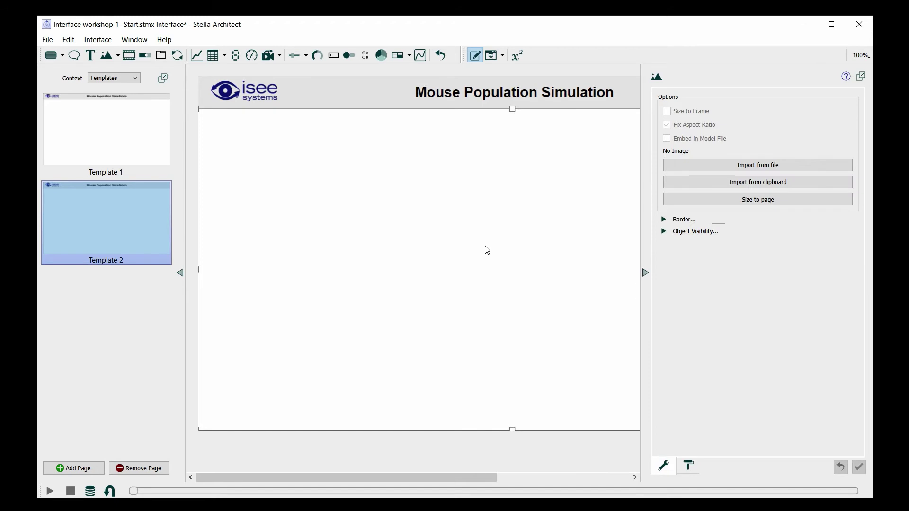
{"action": "left_click", "coordinate": [744, 166]}
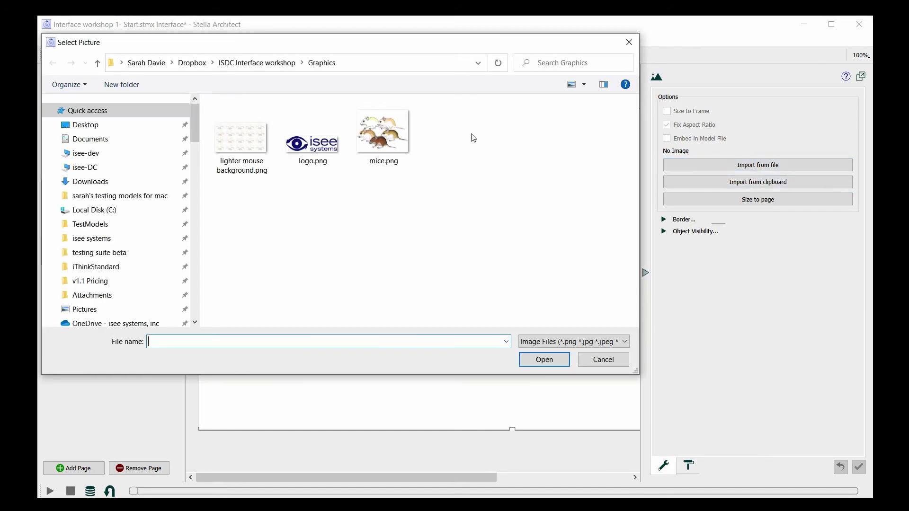
{"action": "left_click", "coordinate": [239, 146]}
{"action": "left_click", "coordinate": [543, 360]}
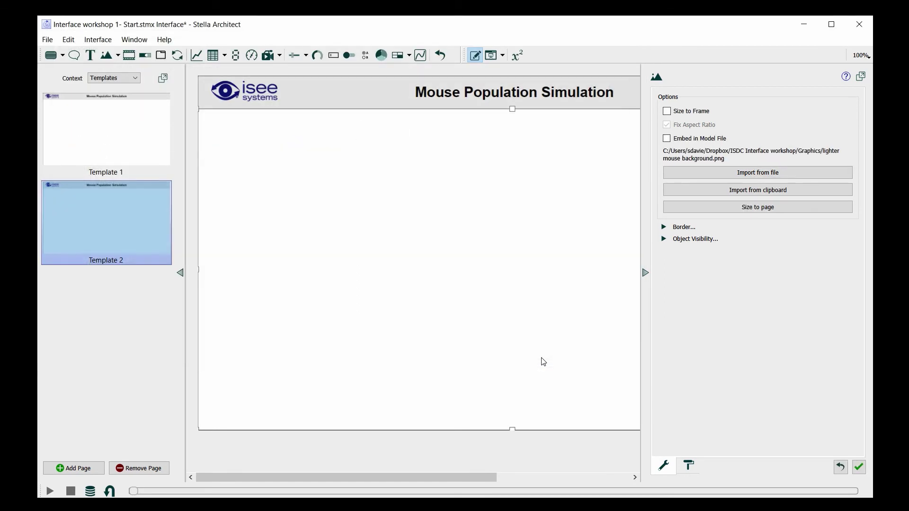
{"action": "left_click", "coordinate": [645, 275]}
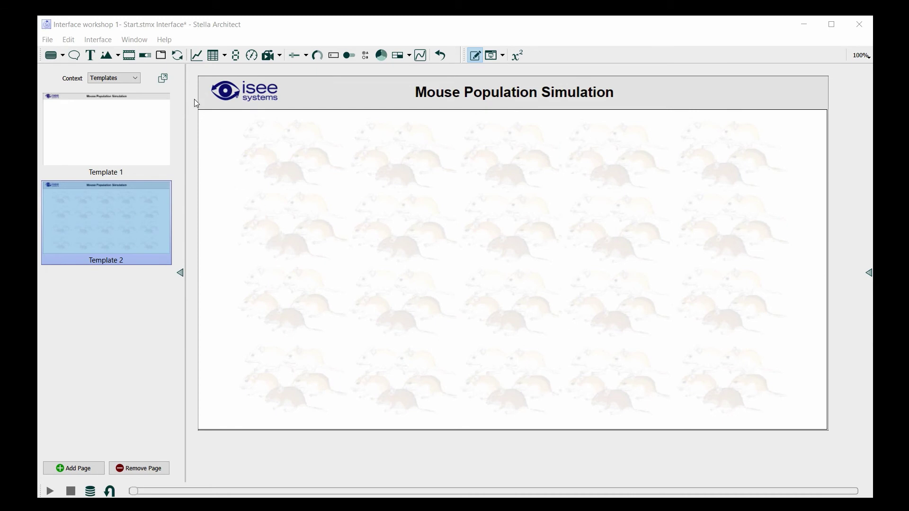
Step: Place a tab bar just below the header, under the logo, at about X 47, Y 102
{"action": "left_click", "coordinate": [160, 57]}
{"action": "left_click", "coordinate": [290, 156]}
{"action": "left_click_drag", "start_coordinate": [316, 164], "coordinate": [341, 151]}
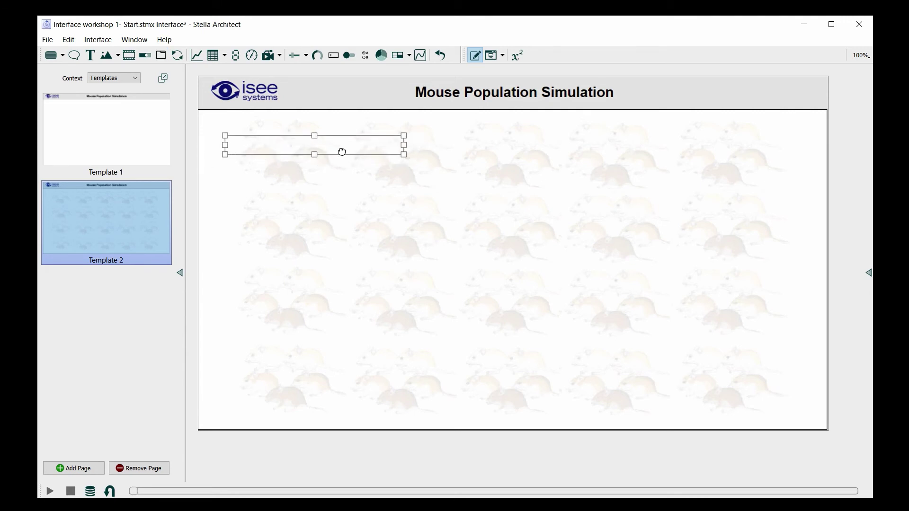
Step: Add a link to the Intro page in the tab bar and label it "Introduction and Story"
{"action": "double_click", "coordinate": [269, 152]}
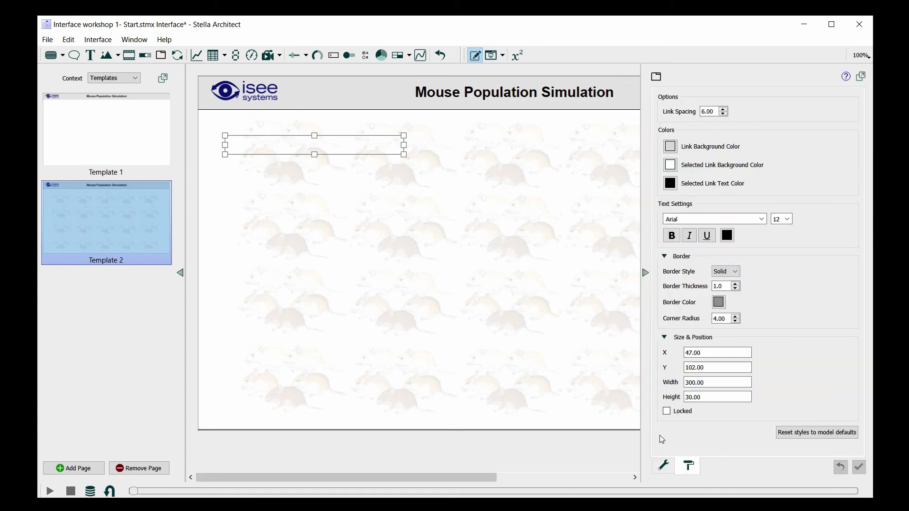
{"action": "left_click", "coordinate": [664, 466]}
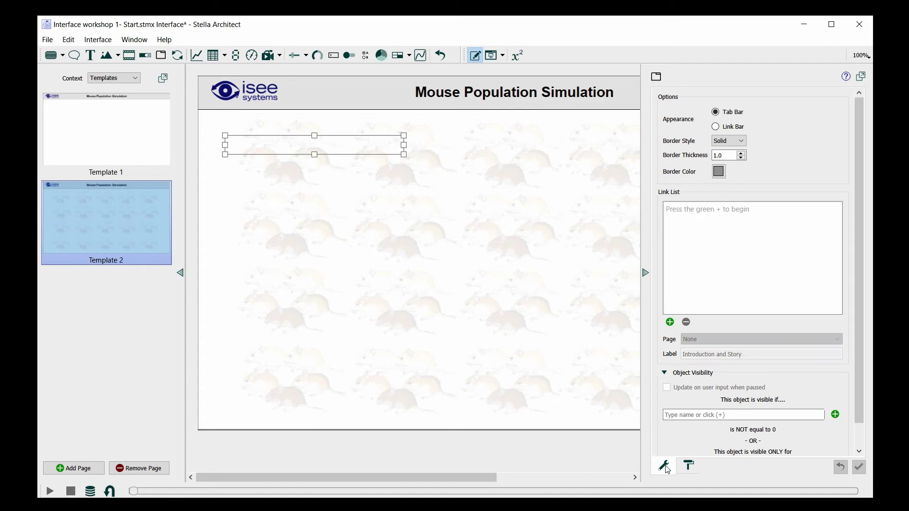
{"action": "left_click", "coordinate": [670, 322]}
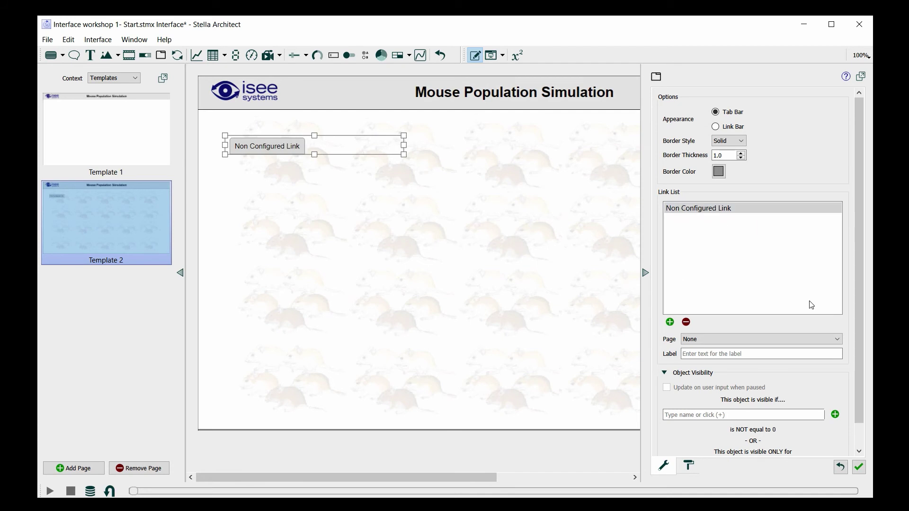
{"action": "left_click", "coordinate": [714, 345]}
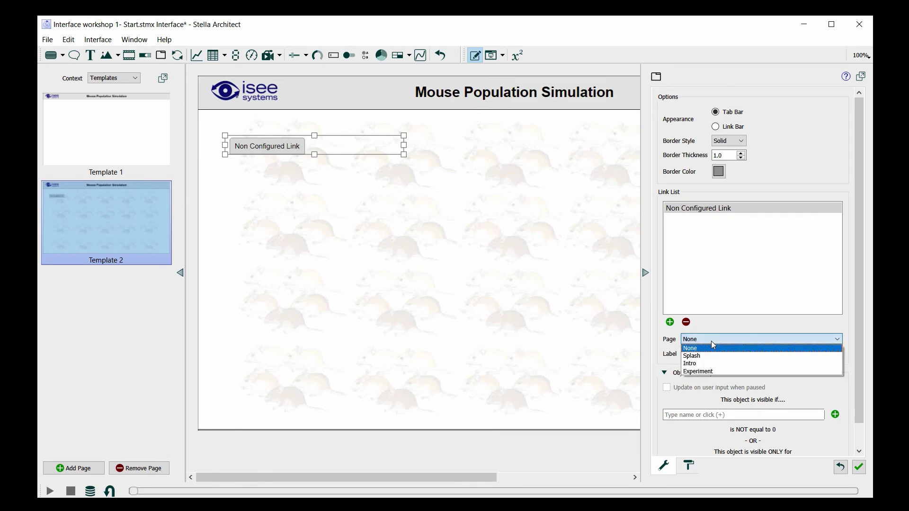
{"action": "left_click", "coordinate": [700, 370]}
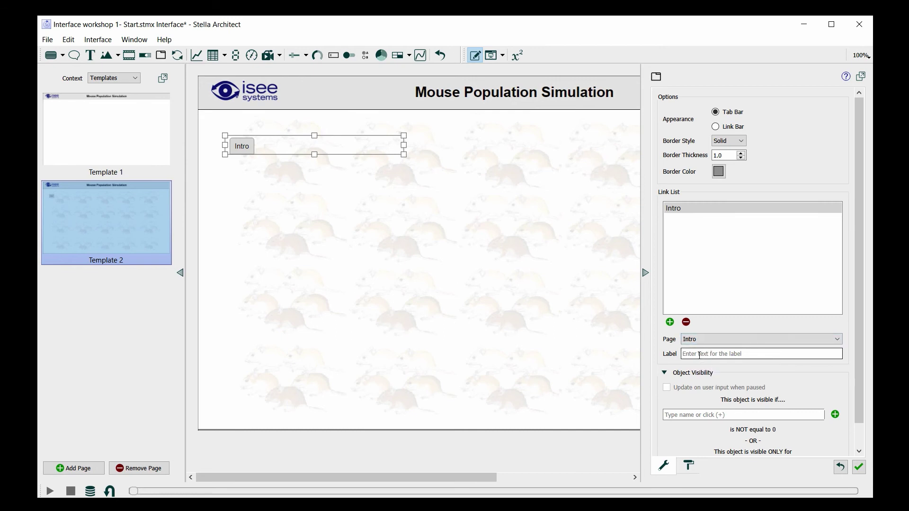
{"action": "left_click", "coordinate": [704, 356]}
{"action": "type", "text": "IN"}
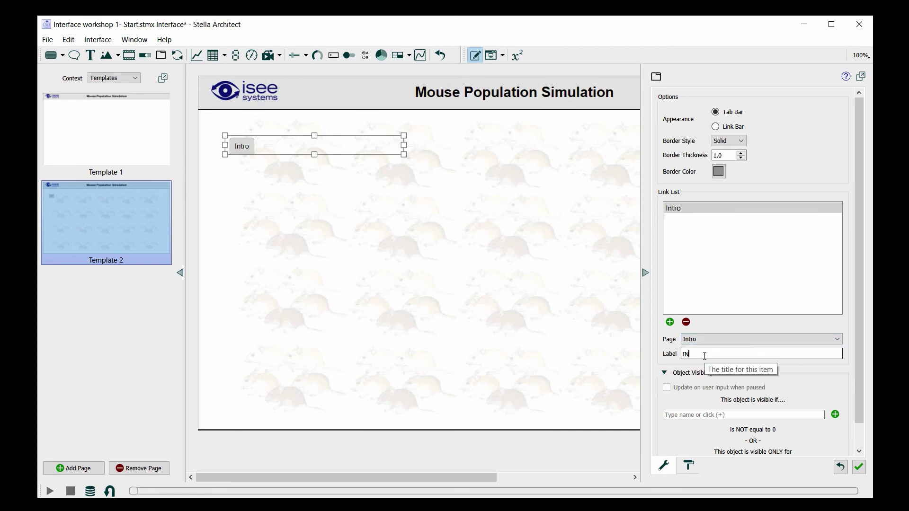
{"action": "type", "text": "ntroduction and Story"}
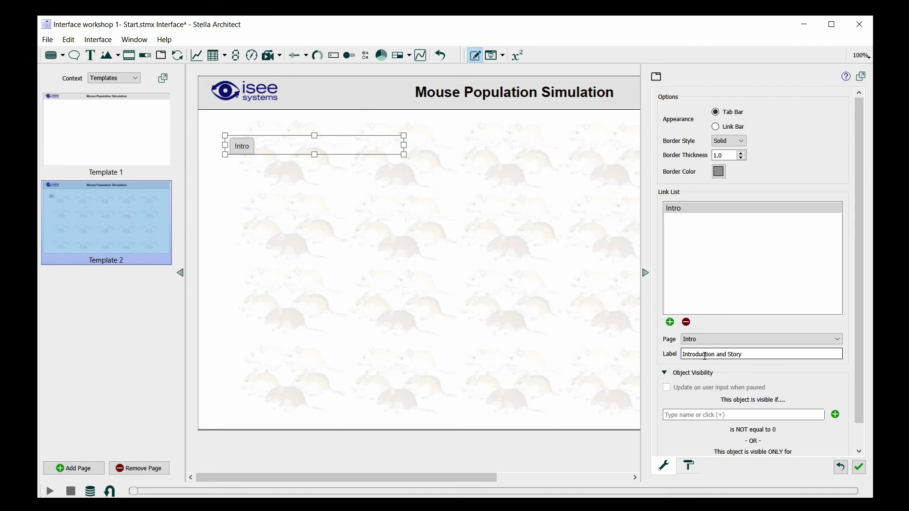
{"action": "left_click", "coordinate": [745, 340]}
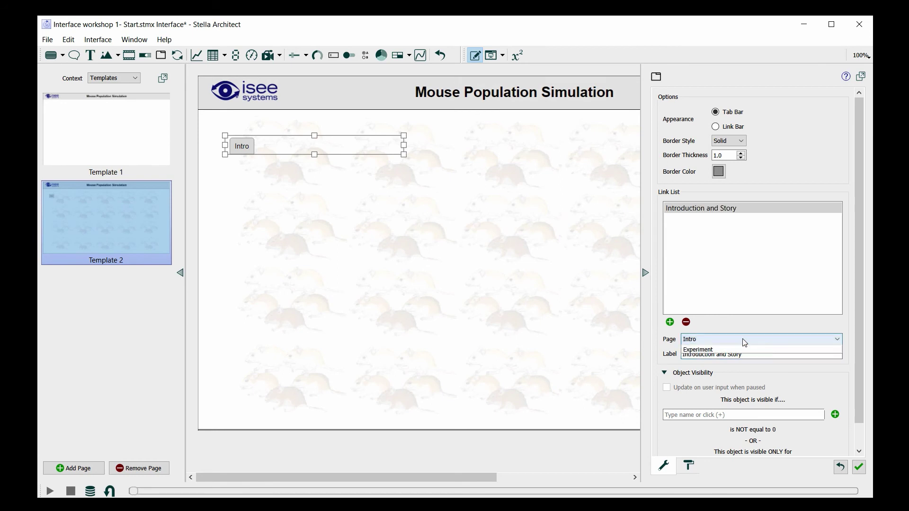
Step: Add a second link to the tab bar that points to the Experiment page
{"action": "left_click", "coordinate": [671, 322]}
{"action": "left_click", "coordinate": [671, 323]}
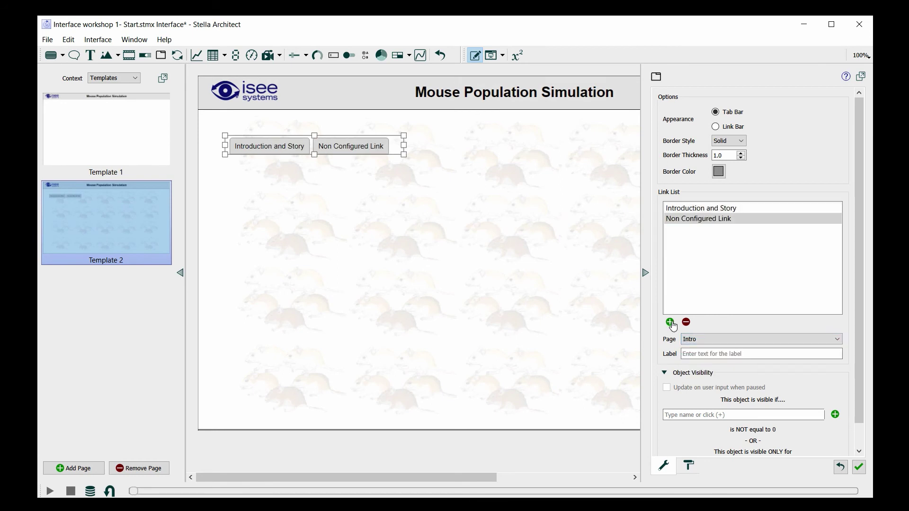
{"action": "scroll", "coordinate": [761, 344], "scroll_direction": "down", "scroll_amount": 2}
{"action": "left_click", "coordinate": [761, 343]}
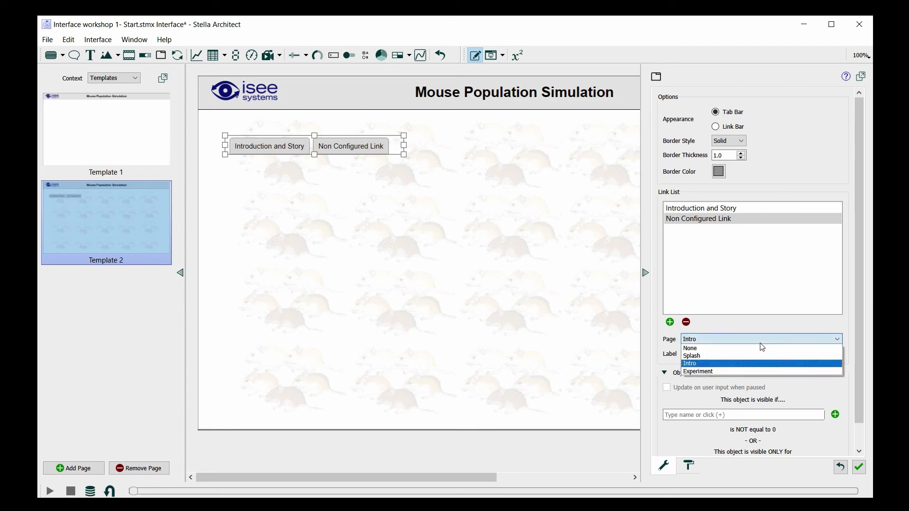
{"action": "left_click", "coordinate": [704, 372]}
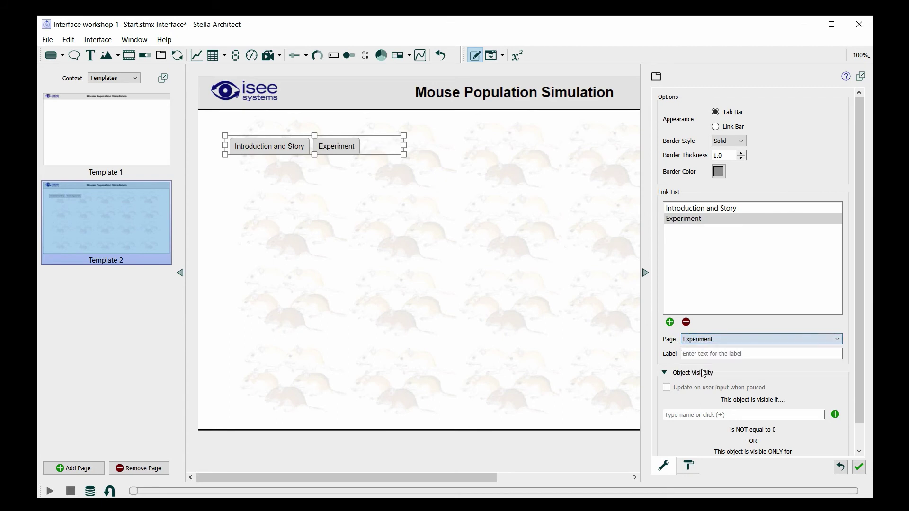
Step: Set the tab bar's selected link text color to the logo's dark blue (#0e167d) and its font size to 14
{"action": "left_click", "coordinate": [344, 231]}
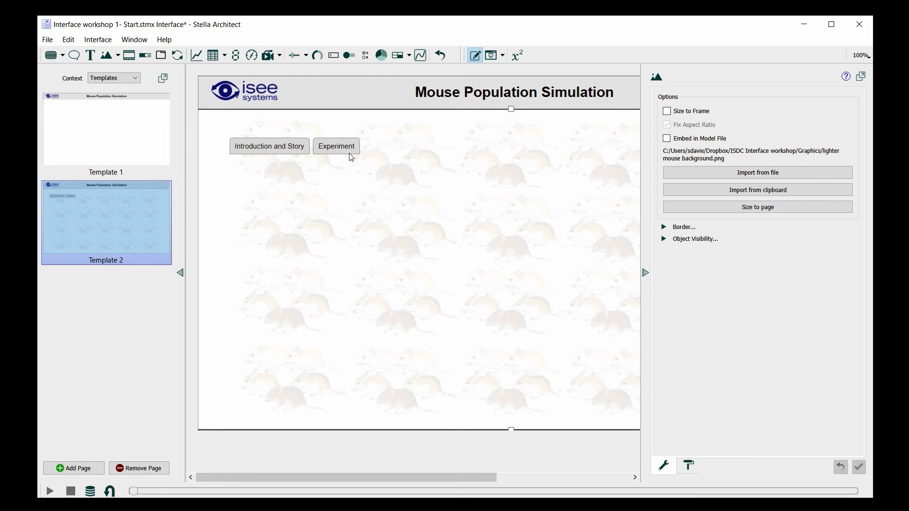
{"action": "left_click", "coordinate": [687, 469]}
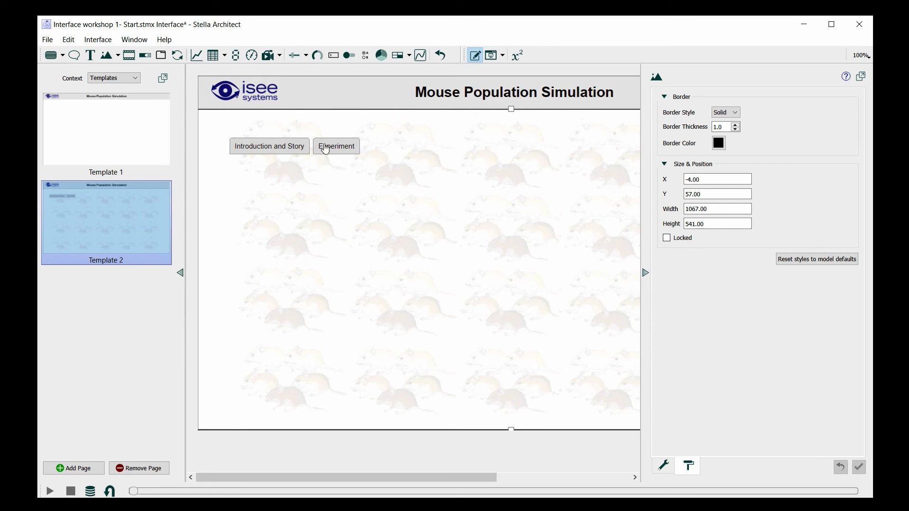
{"action": "left_click", "coordinate": [360, 119]}
{"action": "left_click", "coordinate": [345, 152]}
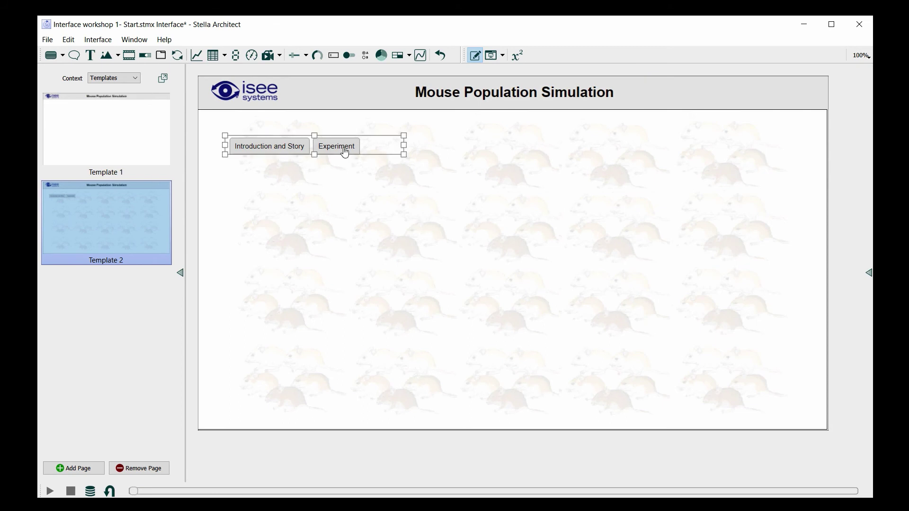
{"action": "left_click", "coordinate": [345, 153]}
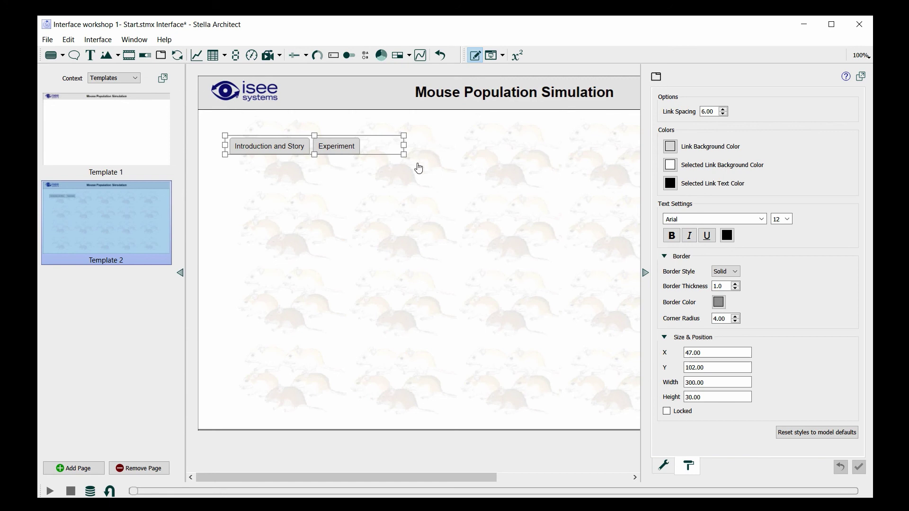
{"action": "left_click", "coordinate": [670, 184]}
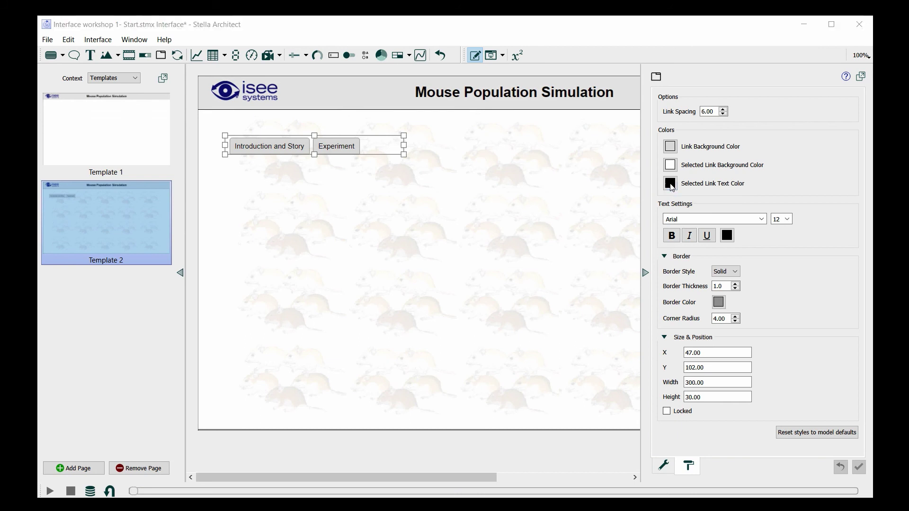
{"action": "left_click_drag", "start_coordinate": [488, 150], "coordinate": [522, 210]}
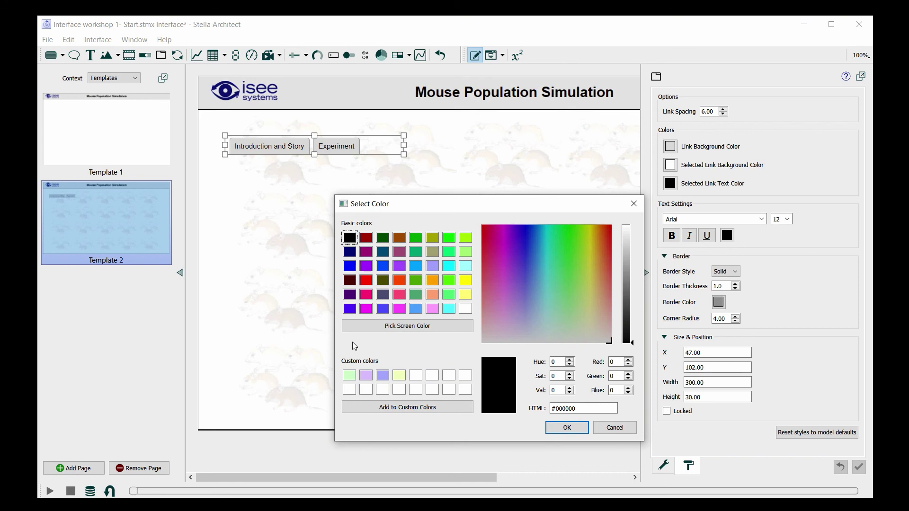
{"action": "left_click", "coordinate": [407, 331]}
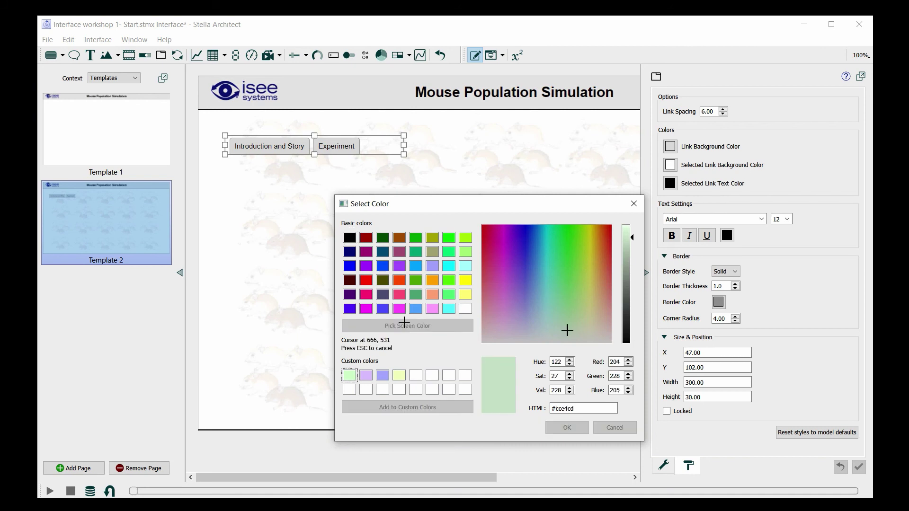
{"action": "left_click", "coordinate": [254, 90]}
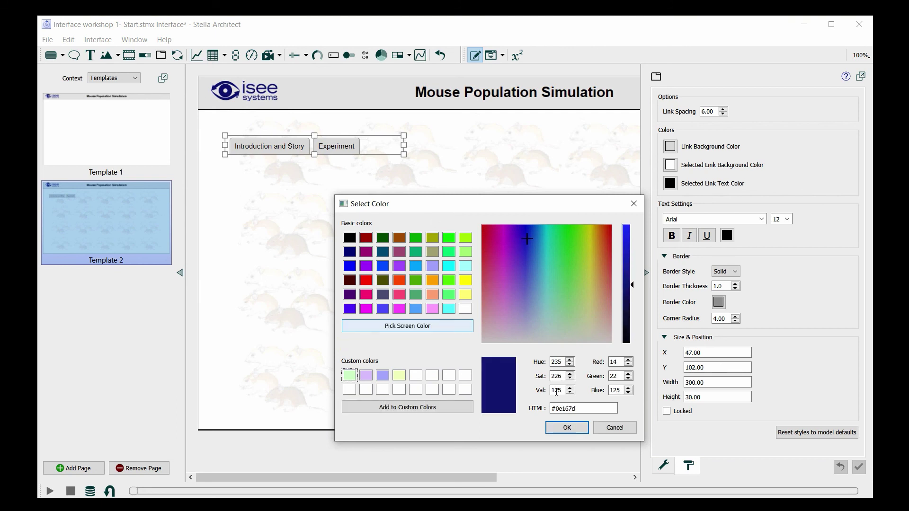
{"action": "left_click", "coordinate": [567, 427]}
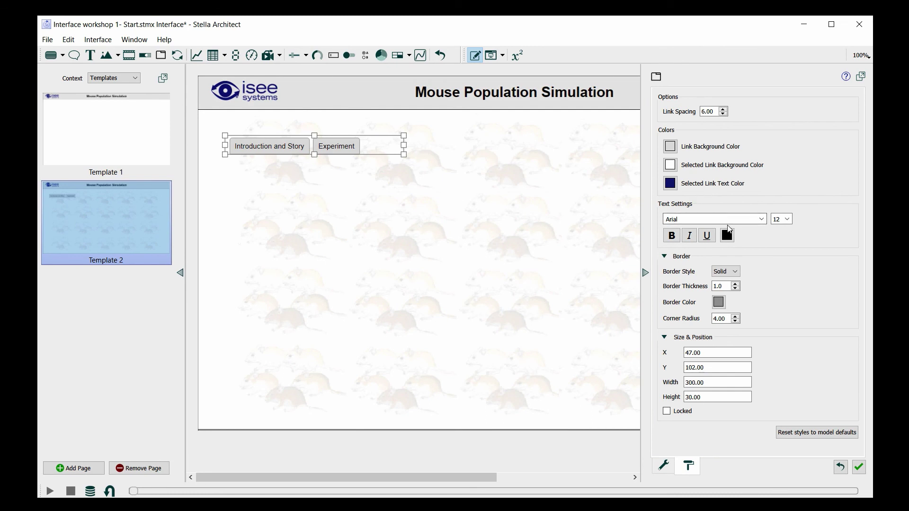
{"action": "left_click", "coordinate": [787, 219]}
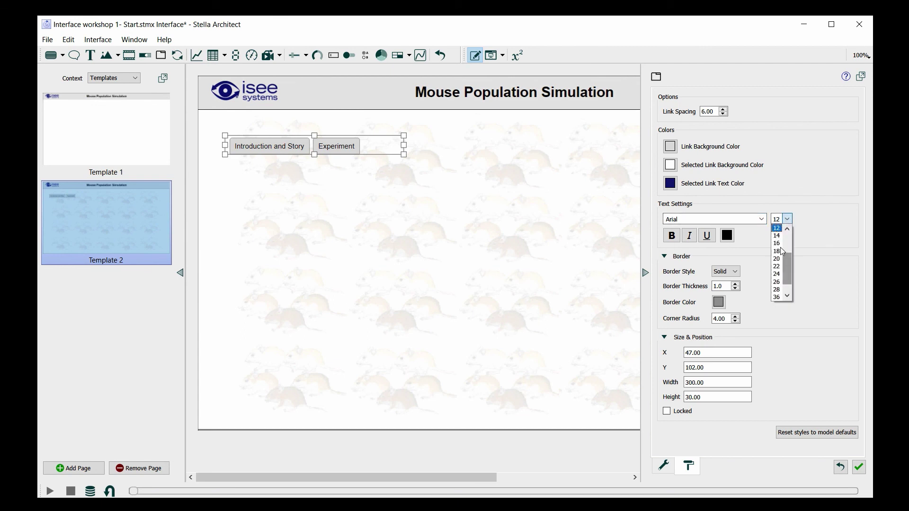
{"action": "left_click", "coordinate": [777, 236]}
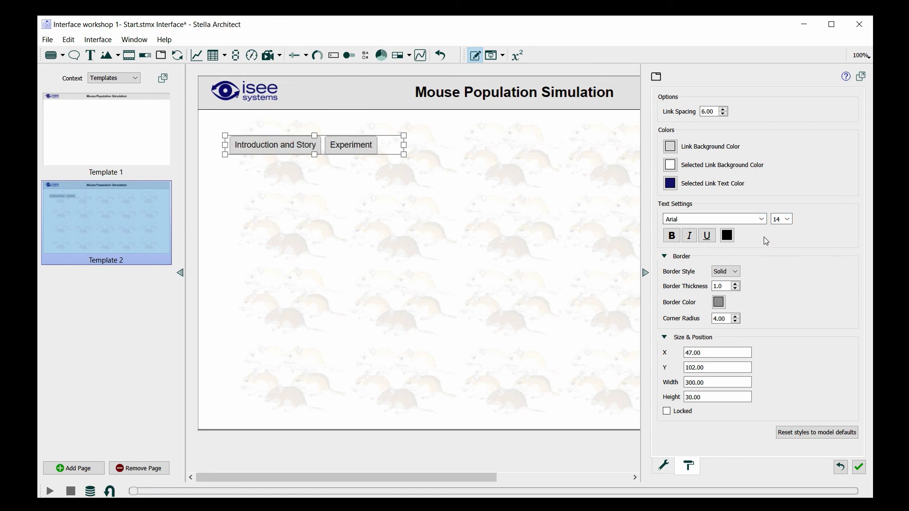
Step: Set the tab bar's link text color to the dark blue sampled from the logo (#070f79)
{"action": "left_click", "coordinate": [728, 236]}
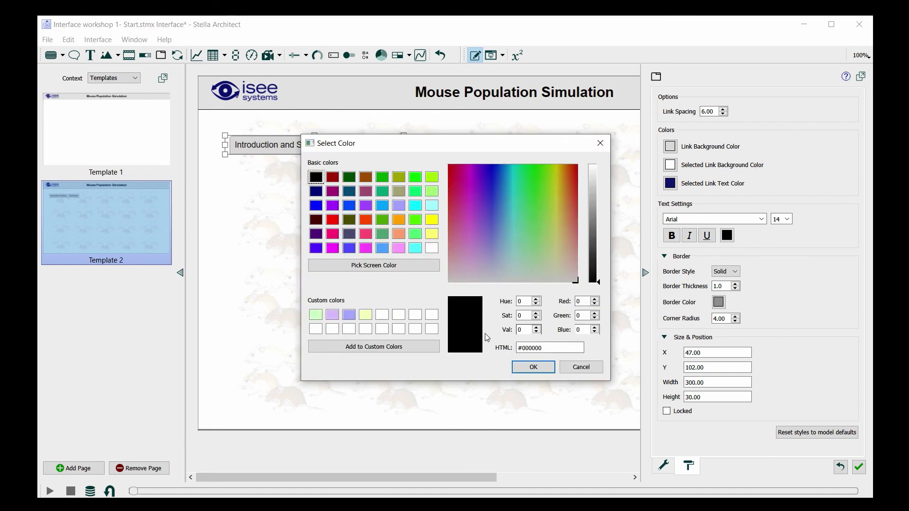
{"action": "left_click", "coordinate": [374, 266]}
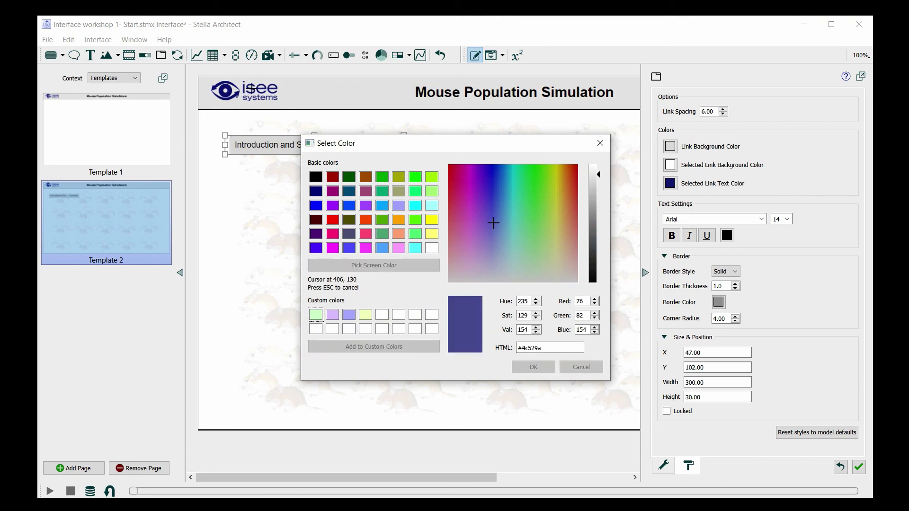
{"action": "left_click", "coordinate": [236, 94]}
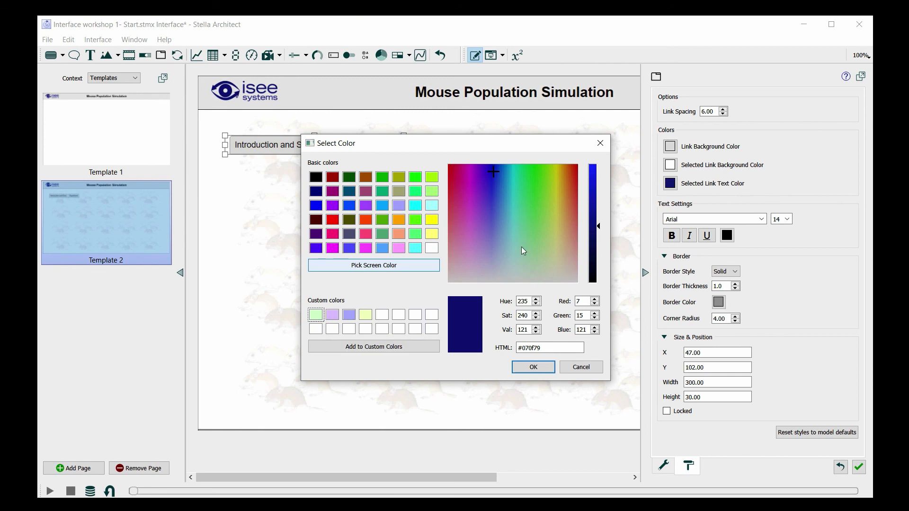
{"action": "left_click", "coordinate": [535, 367]}
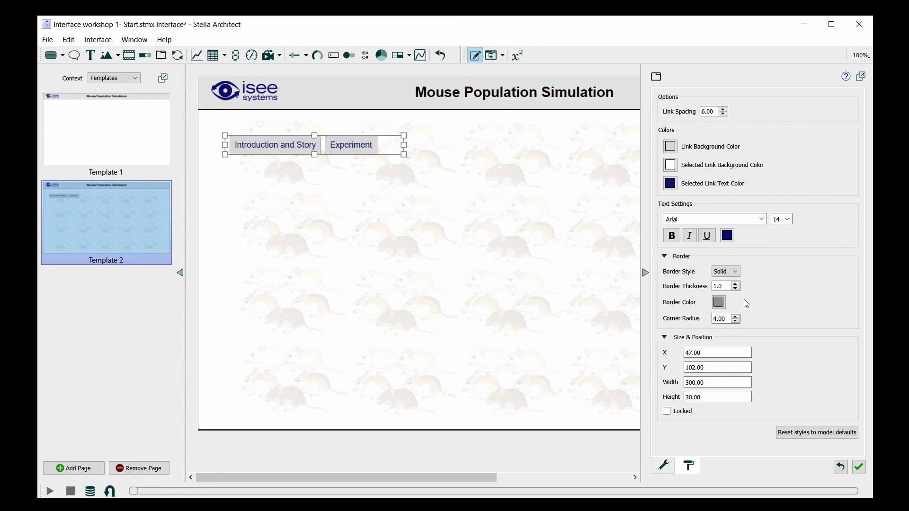
Step: Set the tab bar's border color to black (#000000)
{"action": "left_click", "coordinate": [718, 303]}
{"action": "left_click", "coordinate": [317, 177]}
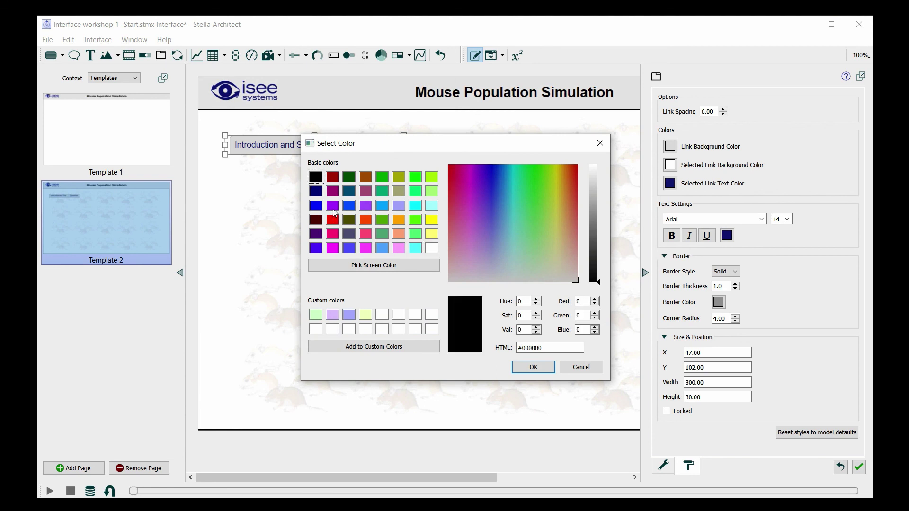
{"action": "left_click", "coordinate": [537, 372]}
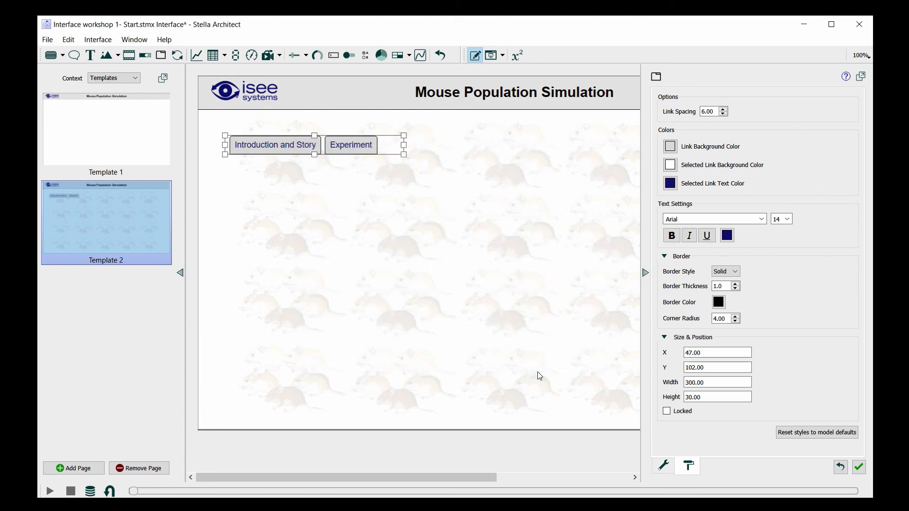